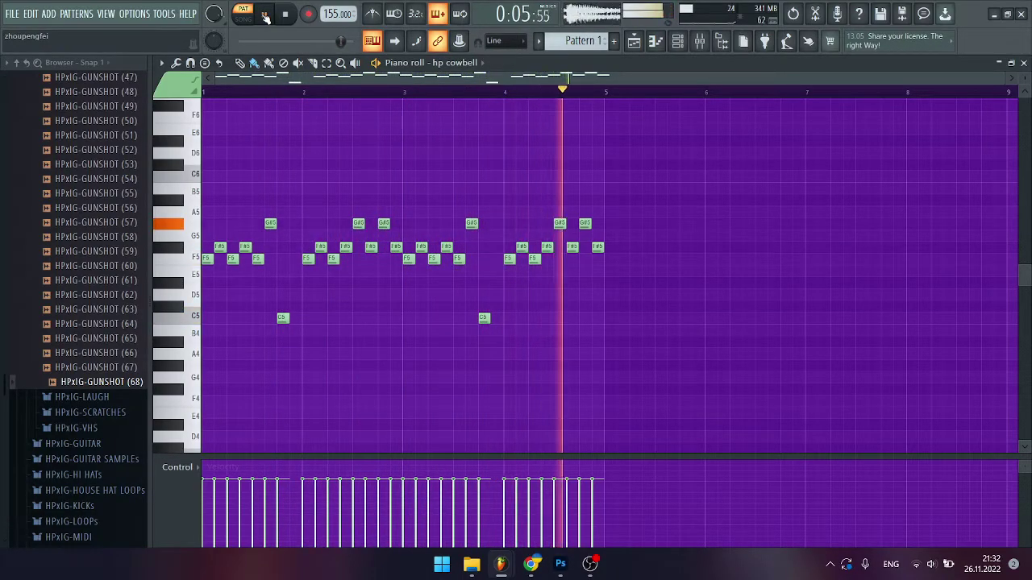
# Stop Pattern 1, open the SNARE (65) notes of Pattern 2 in the piano roll, and audition them.
pyautogui.click(264, 14)
pyautogui.scroll(2, 597, 41)
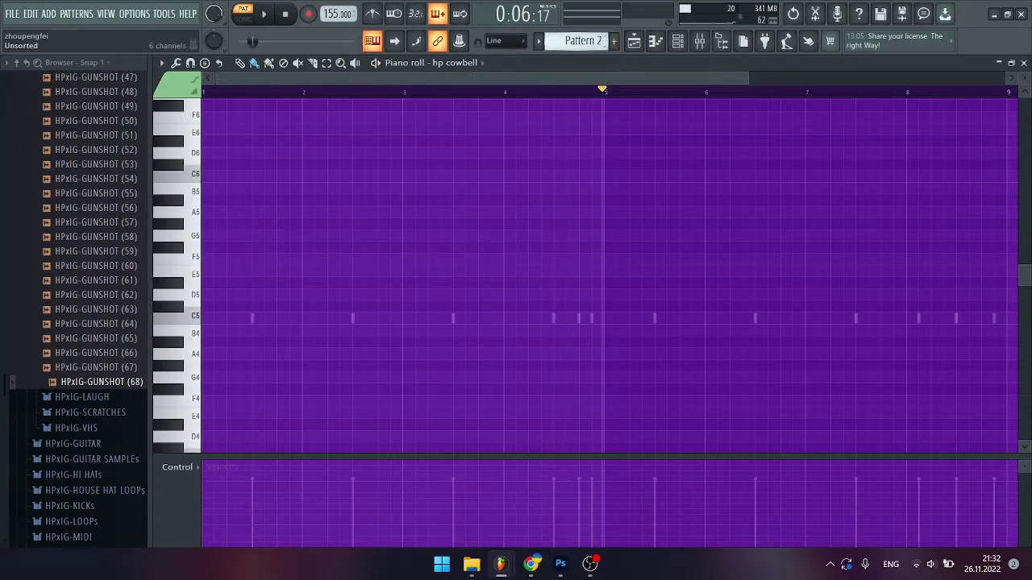
pyautogui.doubleClick(555, 319)
pyautogui.click(265, 14)
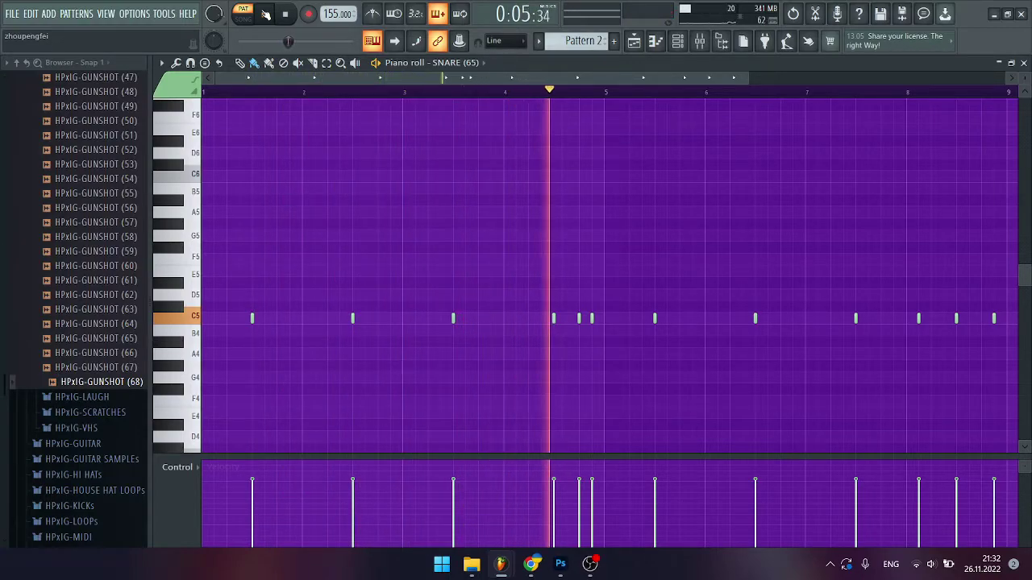
pyautogui.click(268, 13)
# Switch to Pattern 3, show the KICKS (4) notes in the piano roll, and audition the kick pattern.
pyautogui.scroll(1, 594, 41)
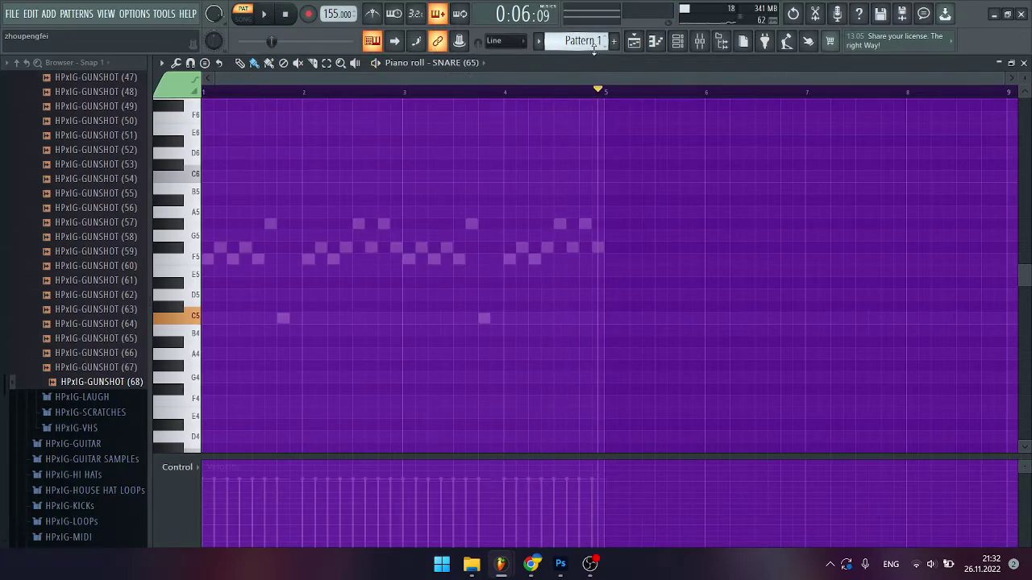
pyautogui.scroll(-2, 585, 47)
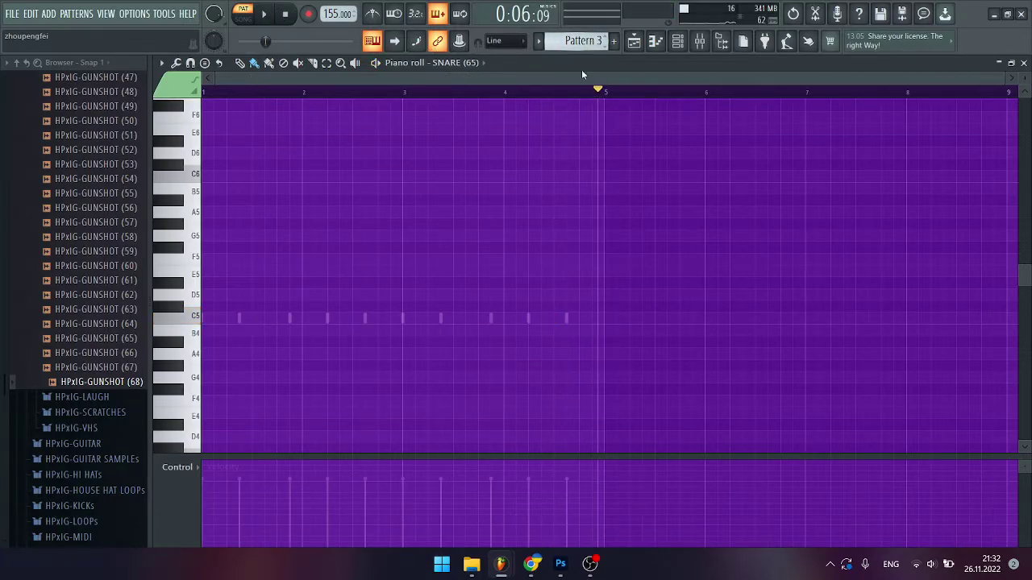
pyautogui.doubleClick(492, 318)
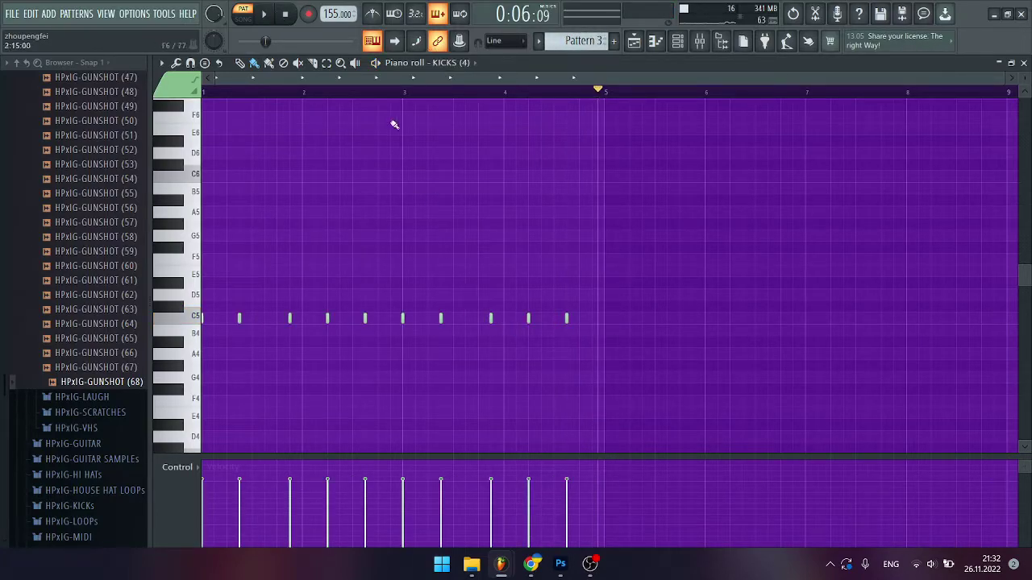
pyautogui.click(266, 16)
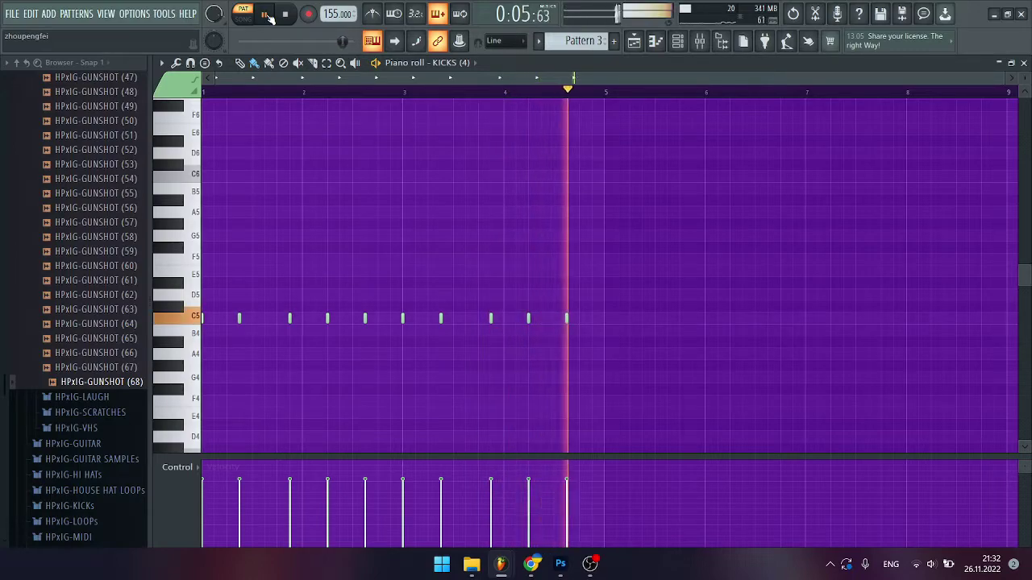
pyautogui.click(266, 15)
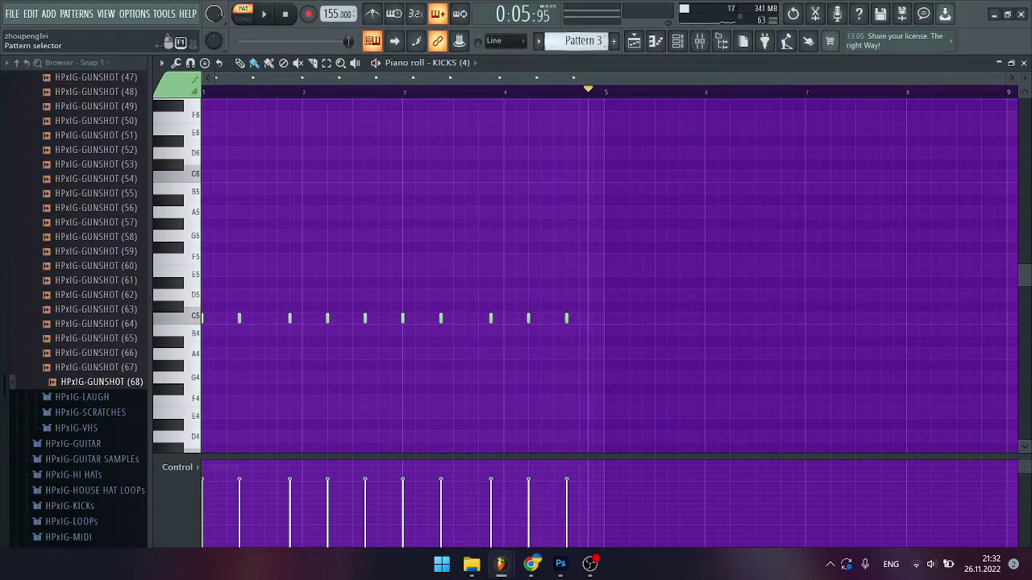
# Switch to Pattern 4, show the O-OH (23) notes in the piano roll, and audition them.
pyautogui.scroll(-1, 579, 40)
pyautogui.doubleClick(428, 319)
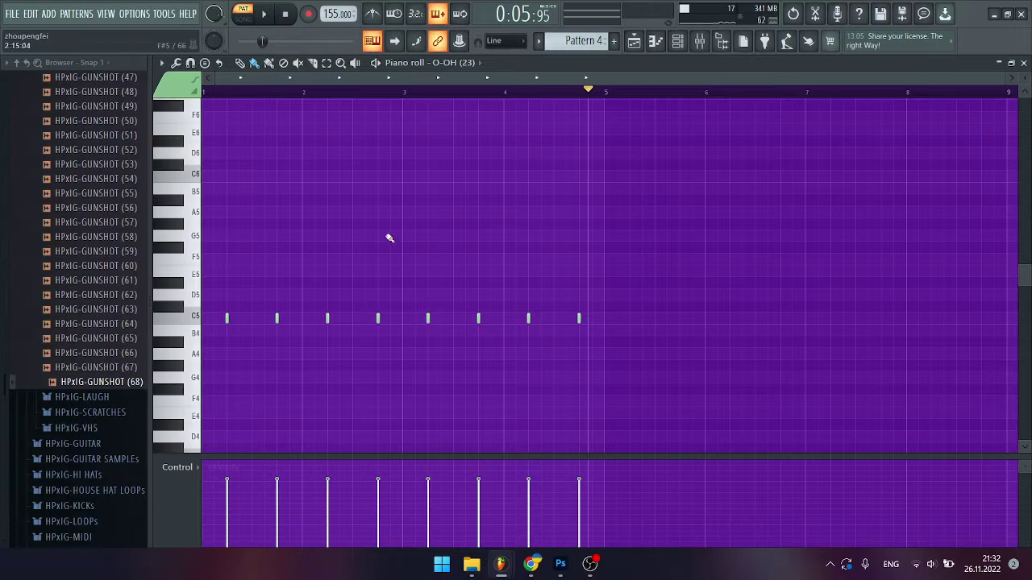
pyautogui.click(266, 14)
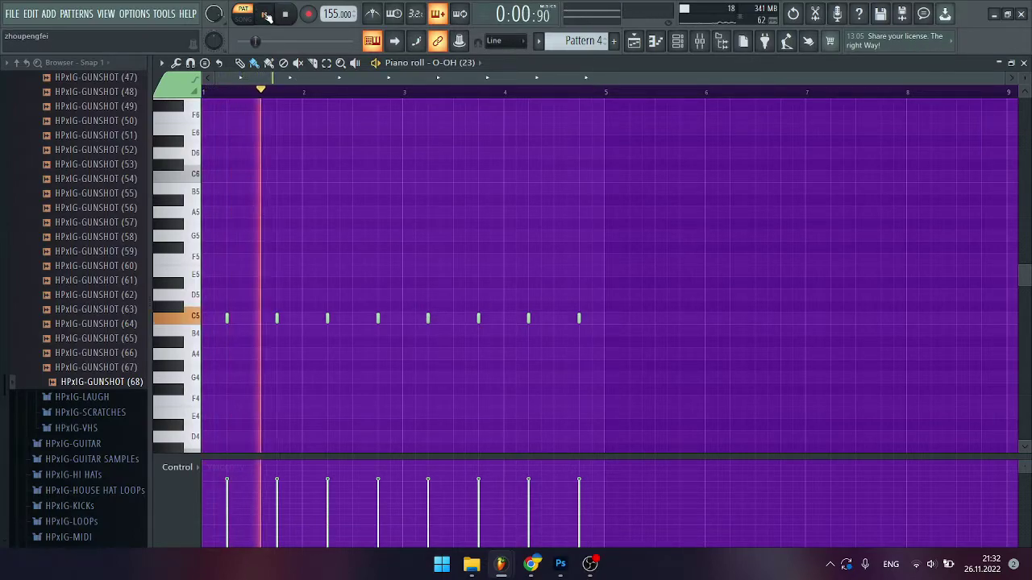
pyautogui.click(266, 15)
# Switch to Pattern 5, show the HH (3) notes in the piano roll, and audition the hi-hat pattern.
pyautogui.scroll(-1, 577, 40)
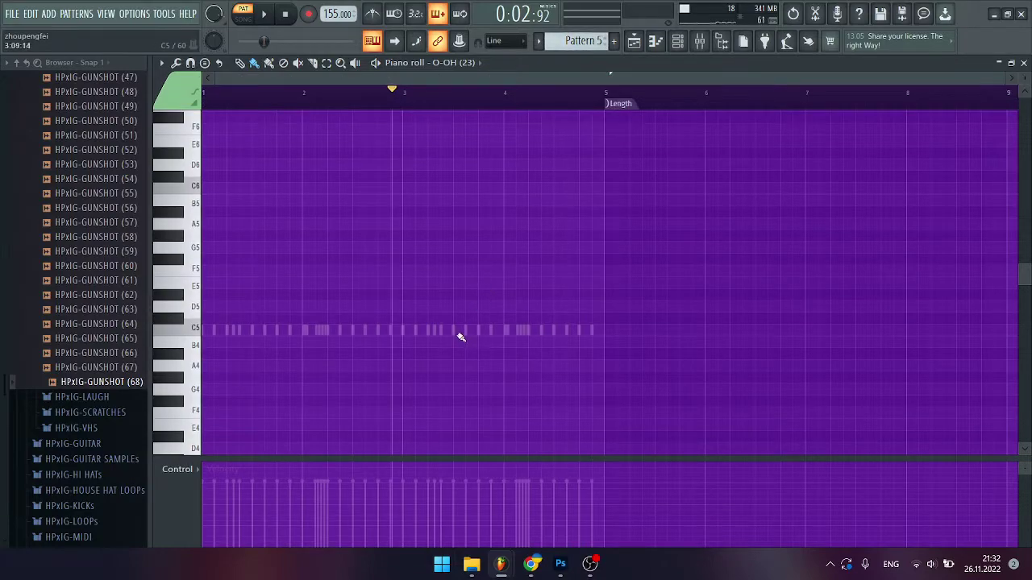
pyautogui.click(271, 16)
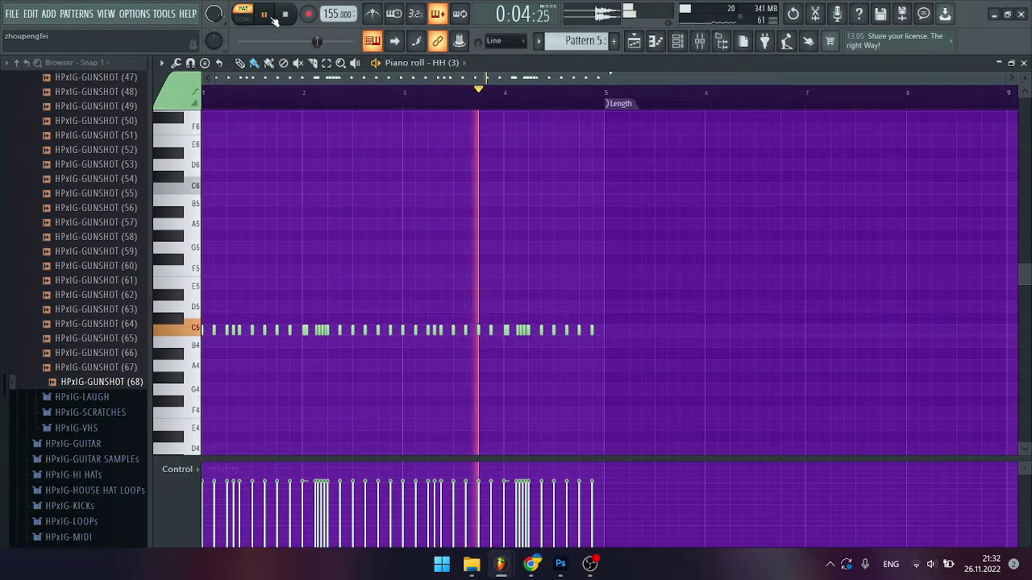
pyautogui.click(273, 18)
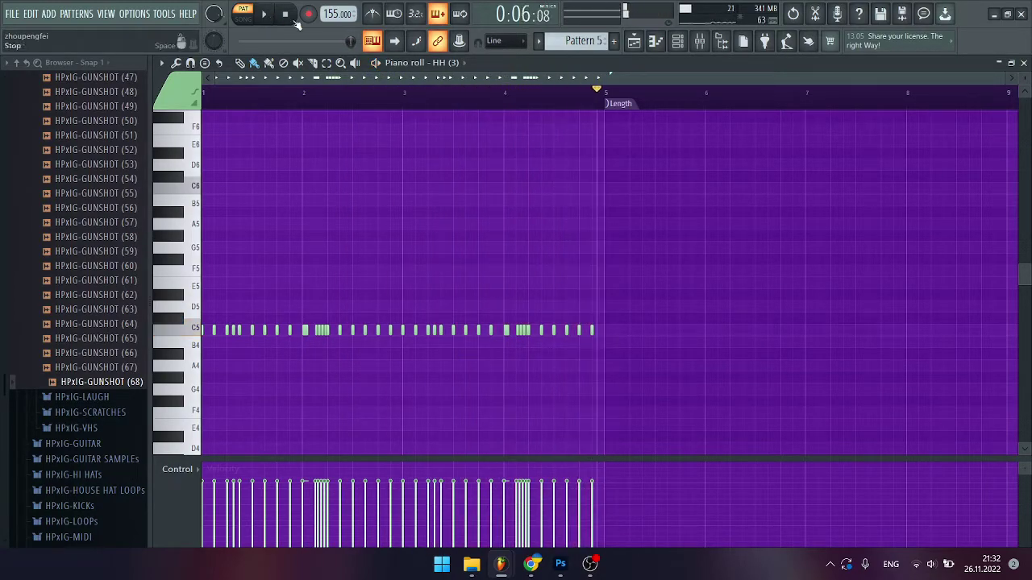
# Switch to Pattern 6, show the BASS (1) notes in the piano roll, and audition the bass line.
pyautogui.scroll(-1, 579, 40)
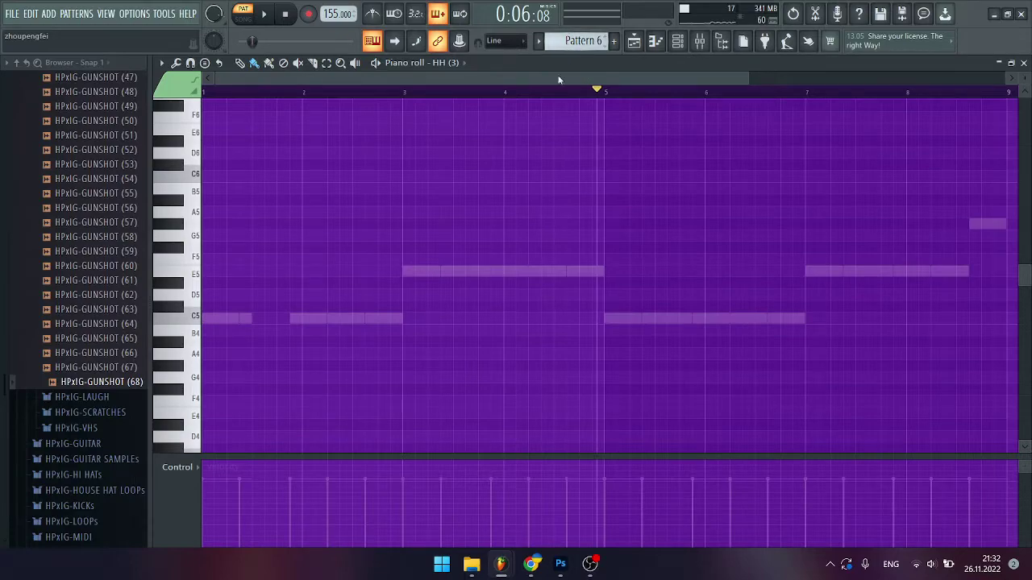
pyautogui.doubleClick(508, 278)
pyautogui.press('space')
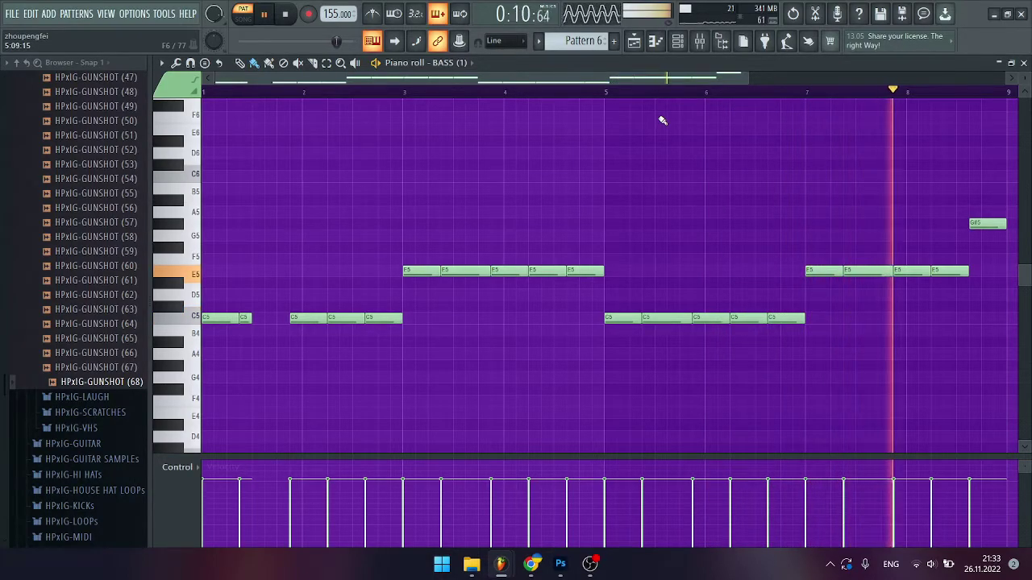
pyautogui.press('space')
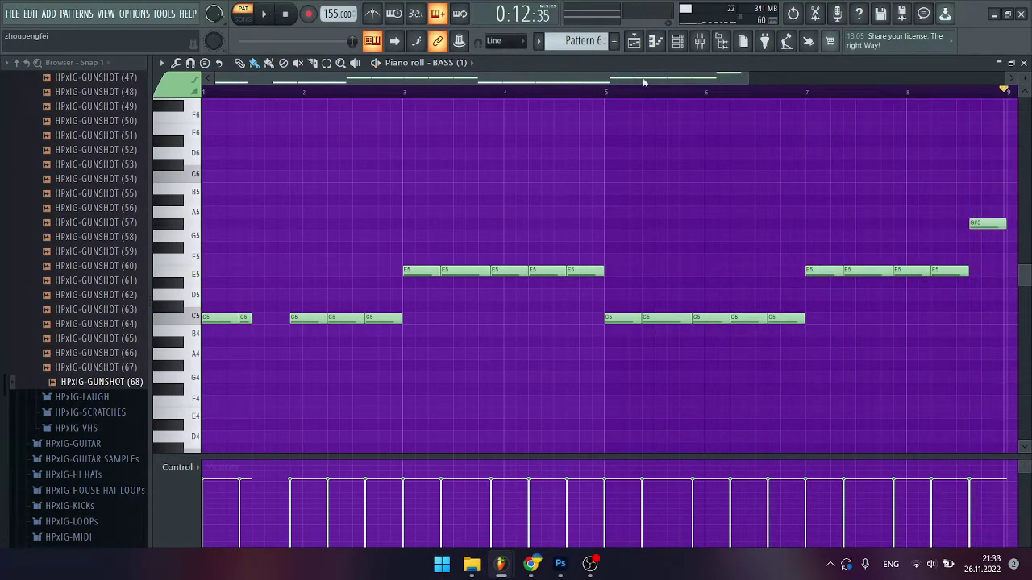
# Open the playlist and preview the audio clips SCRATCHH (5), FXCK YOU, vbraslap4 and gunshot.
pyautogui.click(657, 47)
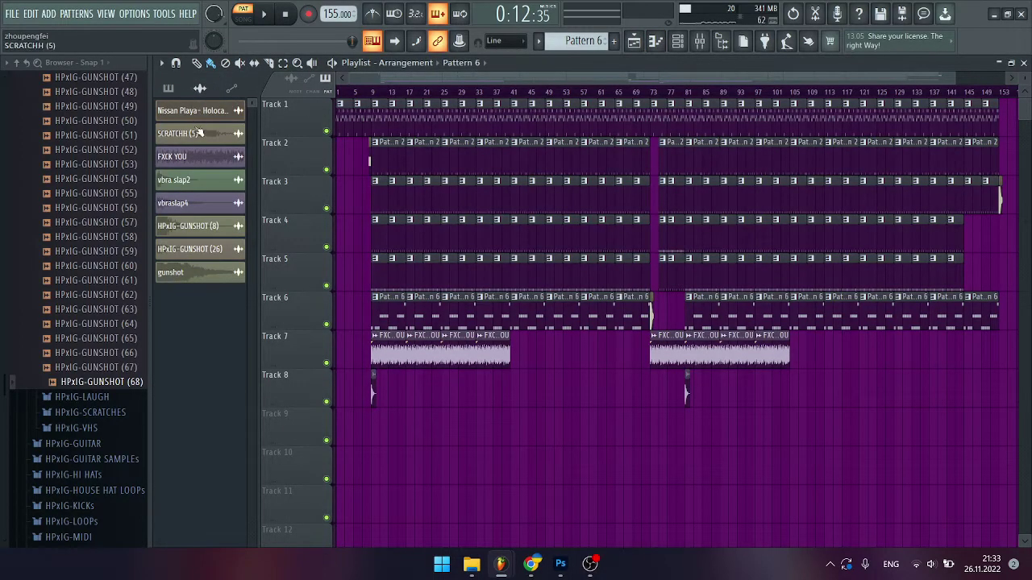
pyautogui.click(198, 134)
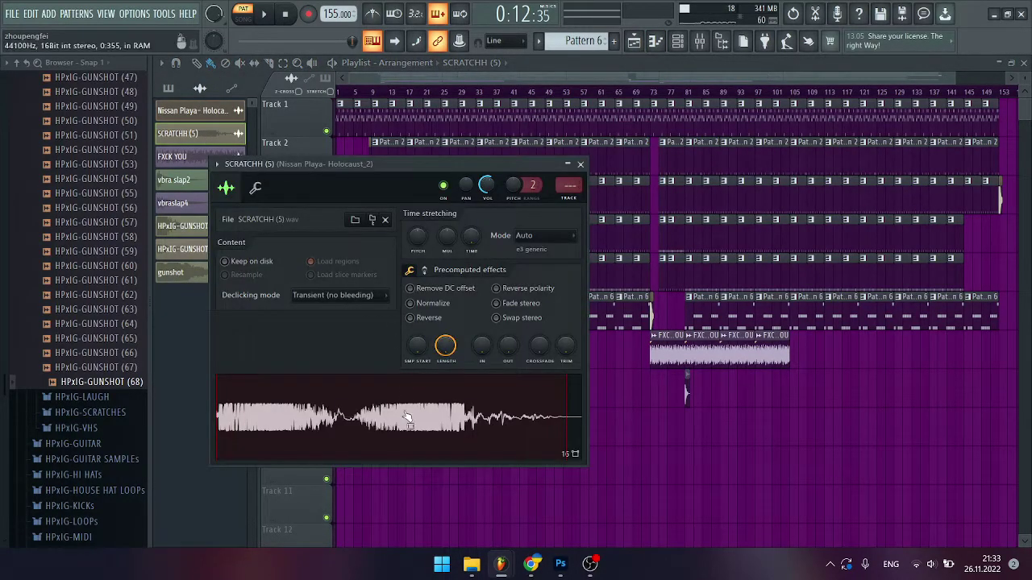
pyautogui.click(188, 158)
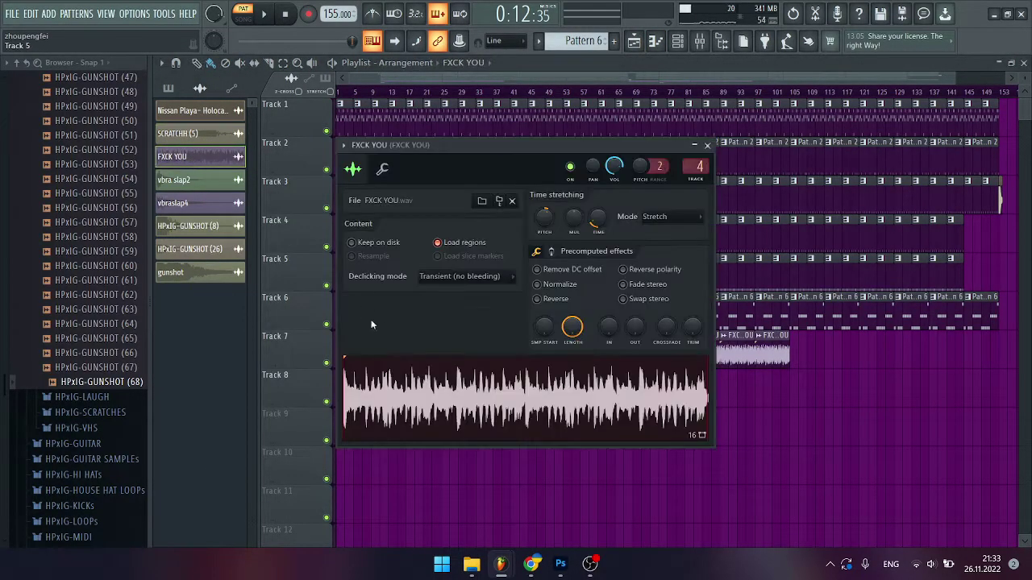
pyautogui.click(288, 15)
pyautogui.click(199, 206)
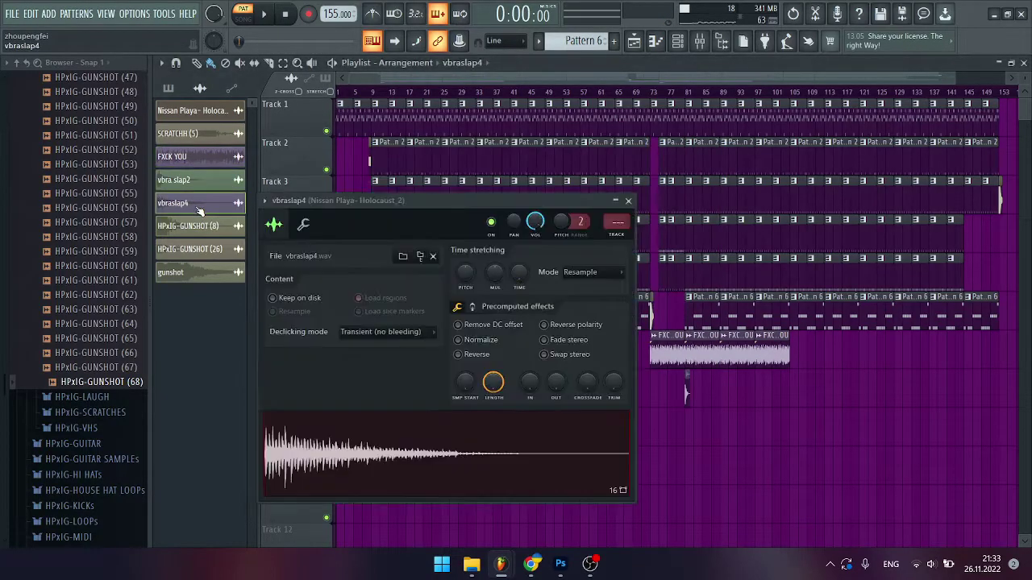
pyautogui.click(198, 273)
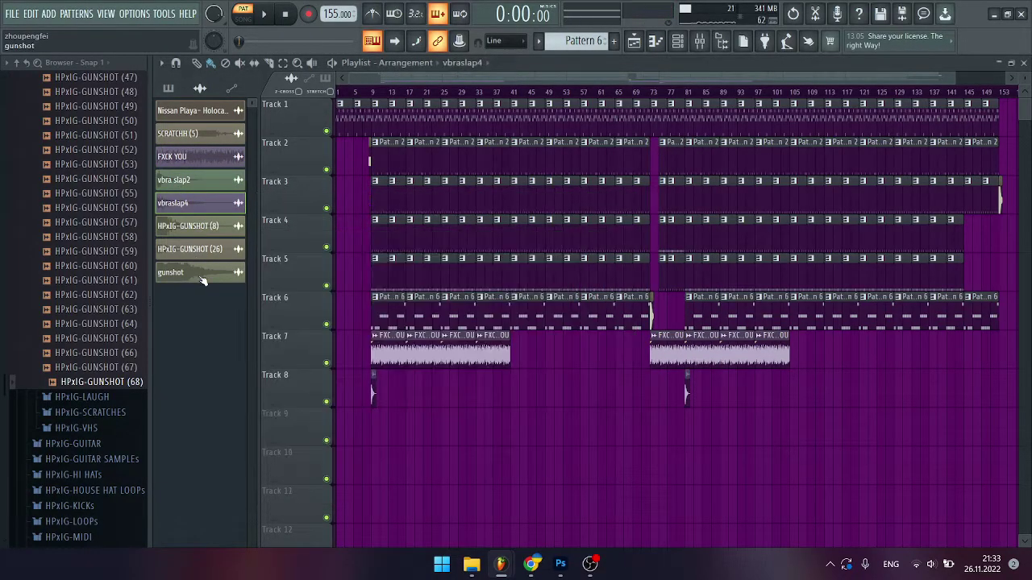
pyautogui.press('Escape')
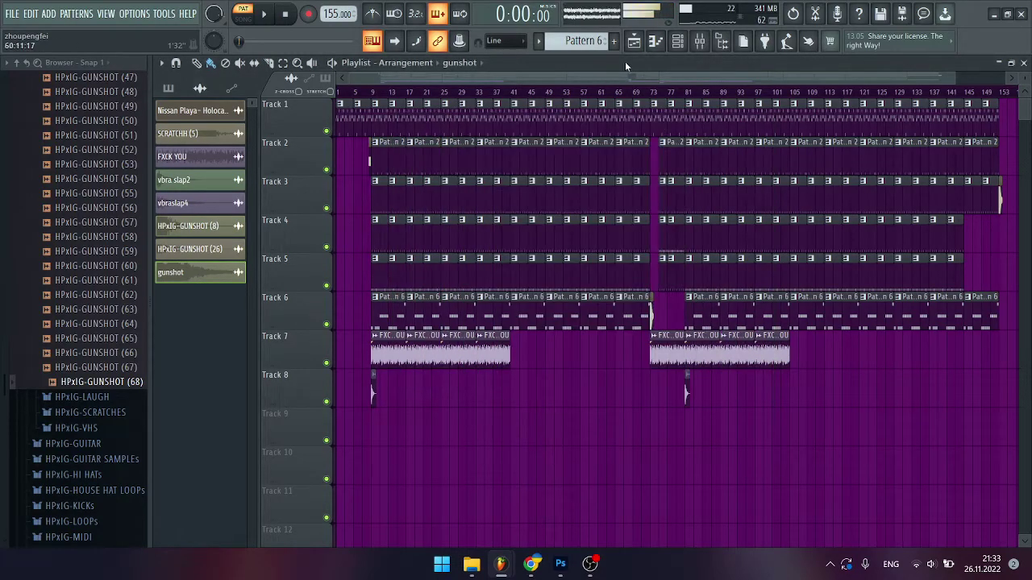
# Open the mixer and examine the master's Fruity Stereo Shaper, Fruity parametric EQ 2, Lo-Fizer, FX and Decimort 2 settings.
pyautogui.click(699, 41)
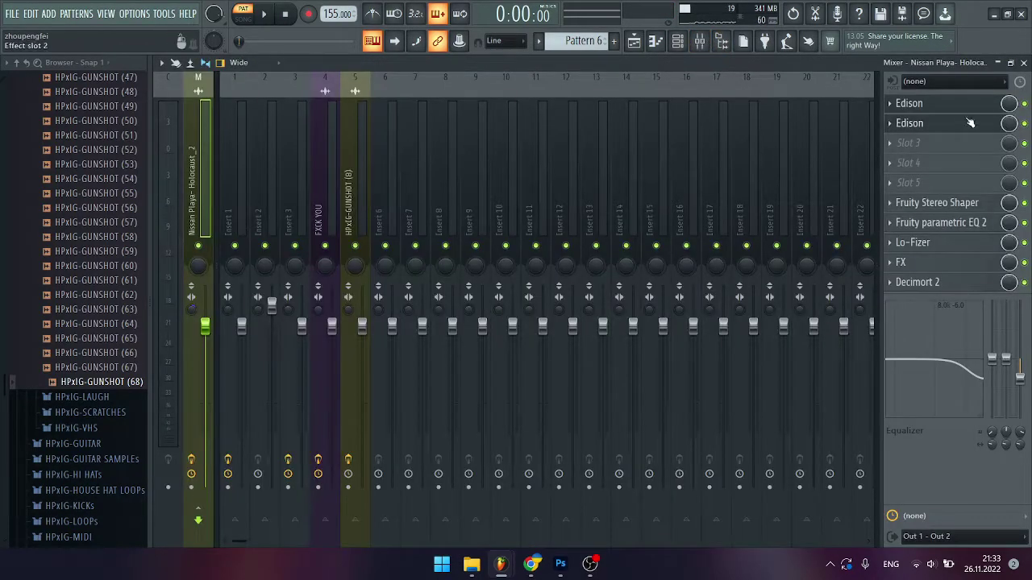
pyautogui.click(939, 203)
pyautogui.click(939, 204)
pyautogui.click(939, 222)
pyautogui.click(939, 222)
pyautogui.click(951, 246)
pyautogui.click(951, 248)
pyautogui.click(949, 264)
pyautogui.click(949, 266)
pyautogui.click(948, 284)
pyautogui.click(948, 283)
# Examine the effects on mixer tracks Insert 1 to Insert 3, including the Fruity parametric EQ 2 on Insert 1.
pyautogui.click(237, 218)
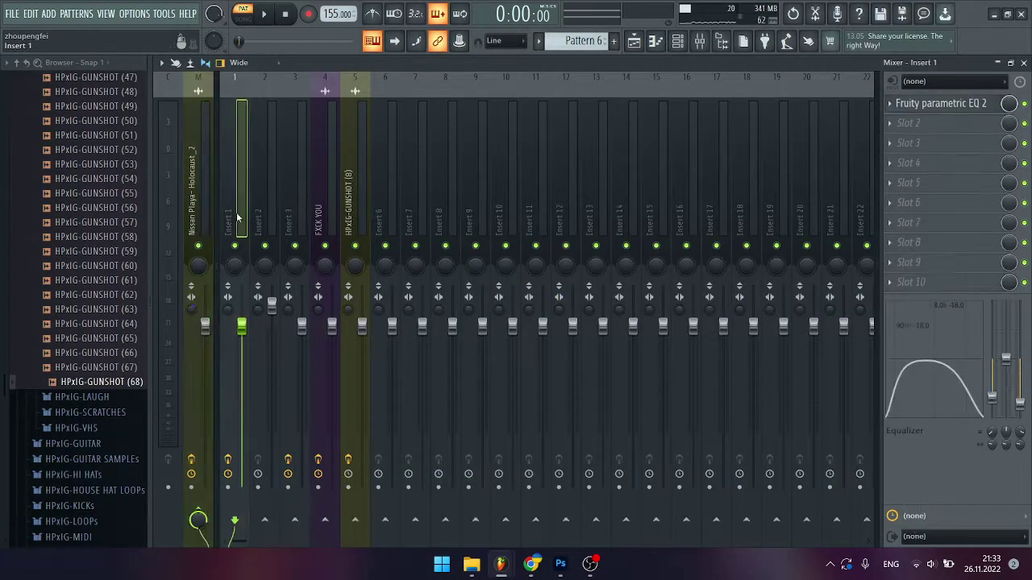
pyautogui.click(935, 103)
pyautogui.click(935, 103)
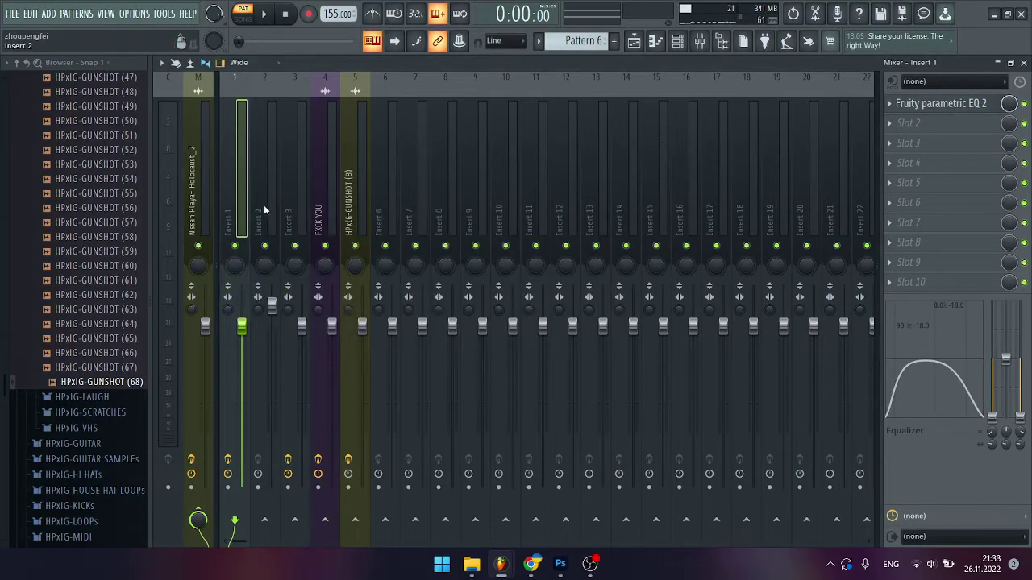
pyautogui.click(260, 212)
pyautogui.click(292, 214)
pyautogui.click(935, 103)
pyautogui.click(935, 103)
# Examine the first-slot effect settings on the FXCK YOU and HPxIG-GUNSHOT (8) mixer tracks.
pyautogui.click(326, 202)
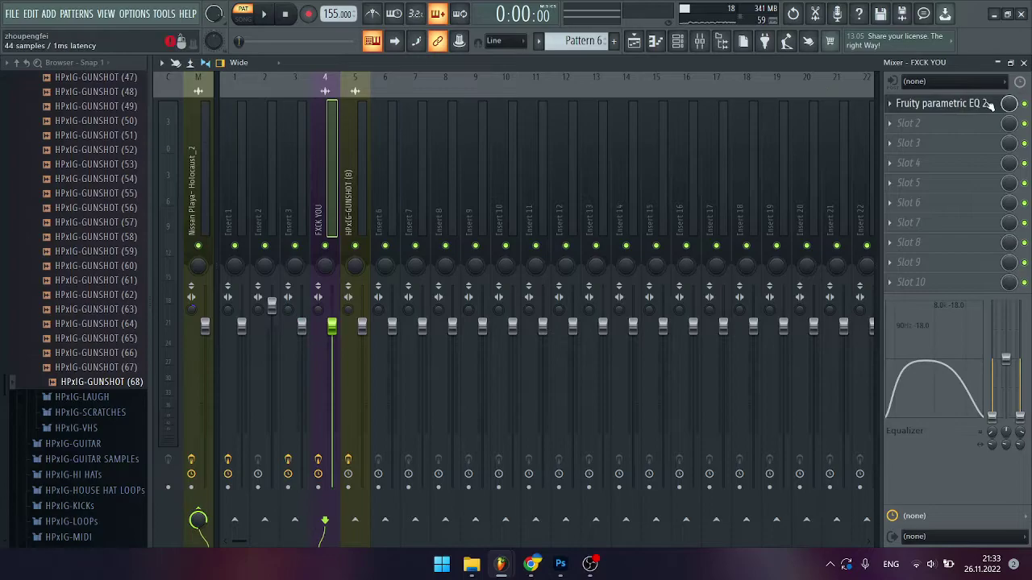
pyautogui.click(985, 105)
pyautogui.click(985, 104)
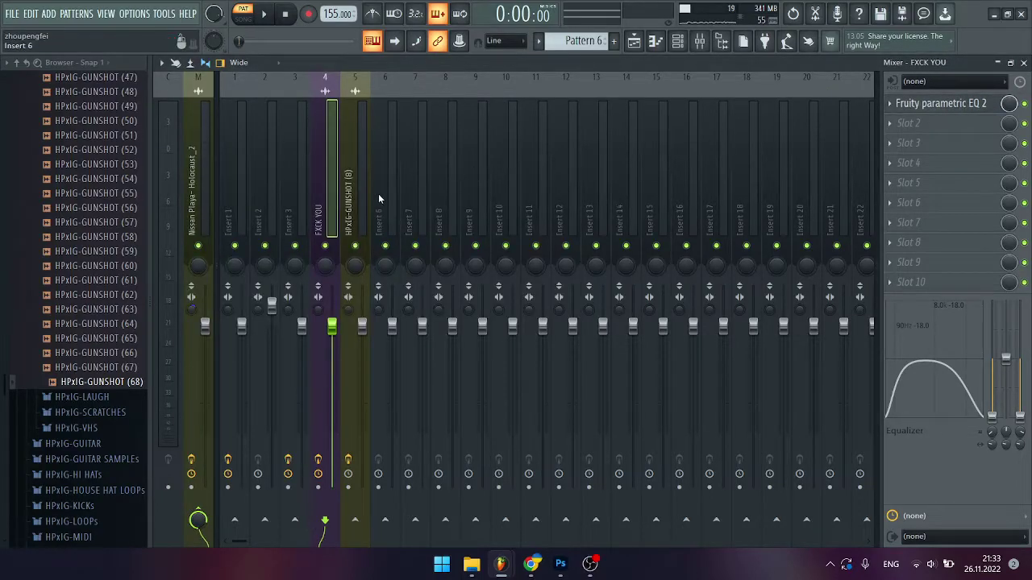
pyautogui.click(357, 195)
pyautogui.click(959, 110)
pyautogui.click(959, 109)
# Return to the playlist, switch playback to song mode, and play the full arrangement to its end.
pyautogui.click(634, 40)
pyautogui.click(243, 14)
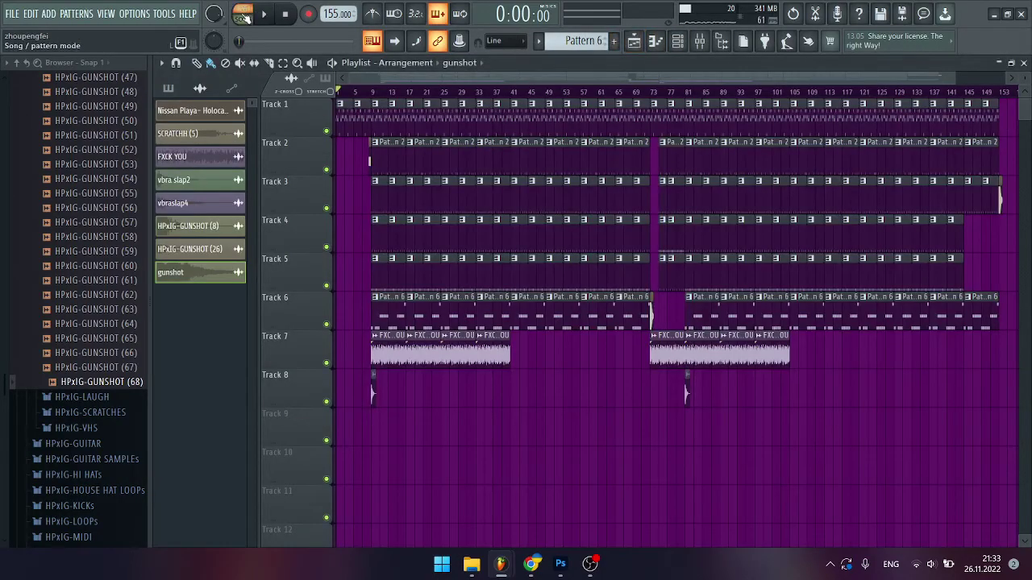
pyautogui.click(264, 14)
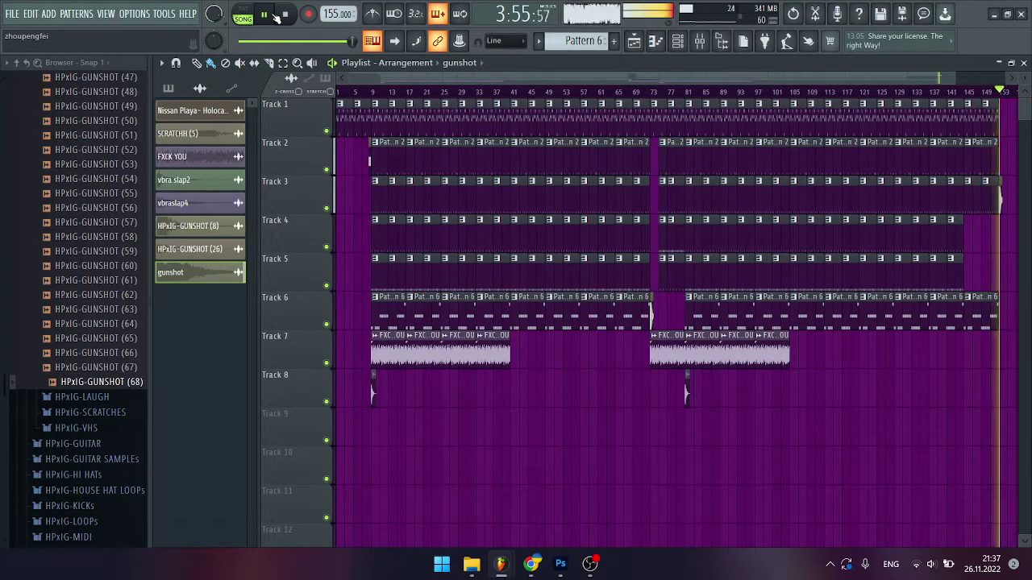
pyautogui.click(275, 16)
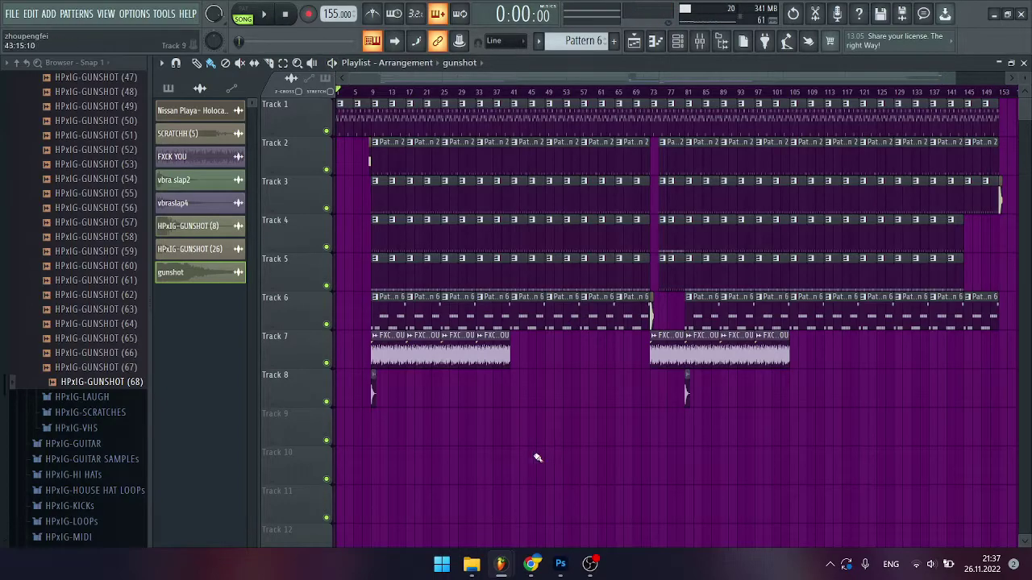